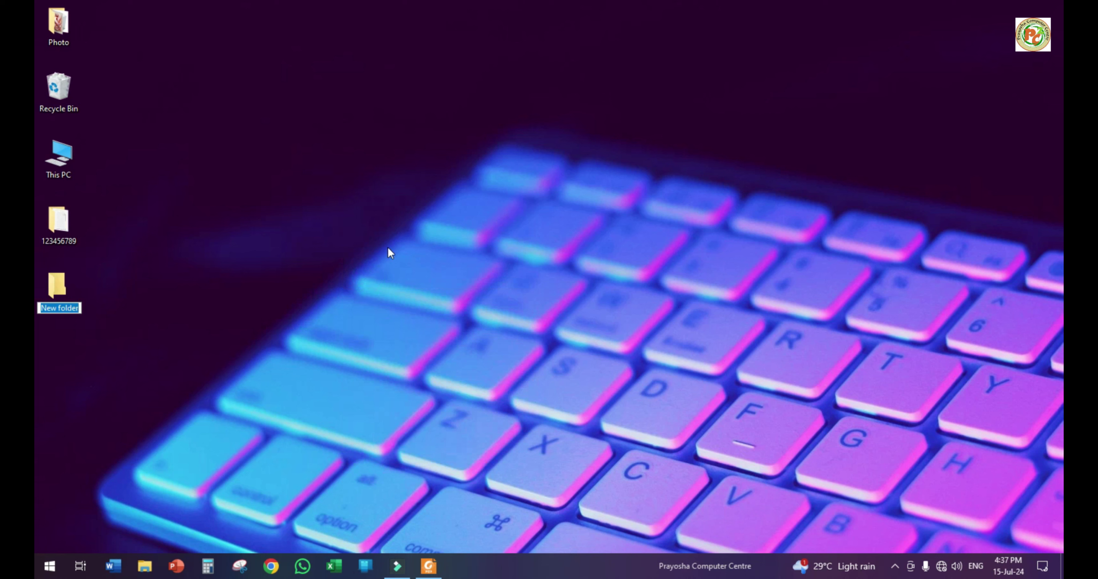
# Step: Name the new desktop folder with the registration number
pyautogui.write('12345678')
pyautogui.write('2145')
pyautogui.press('Return')
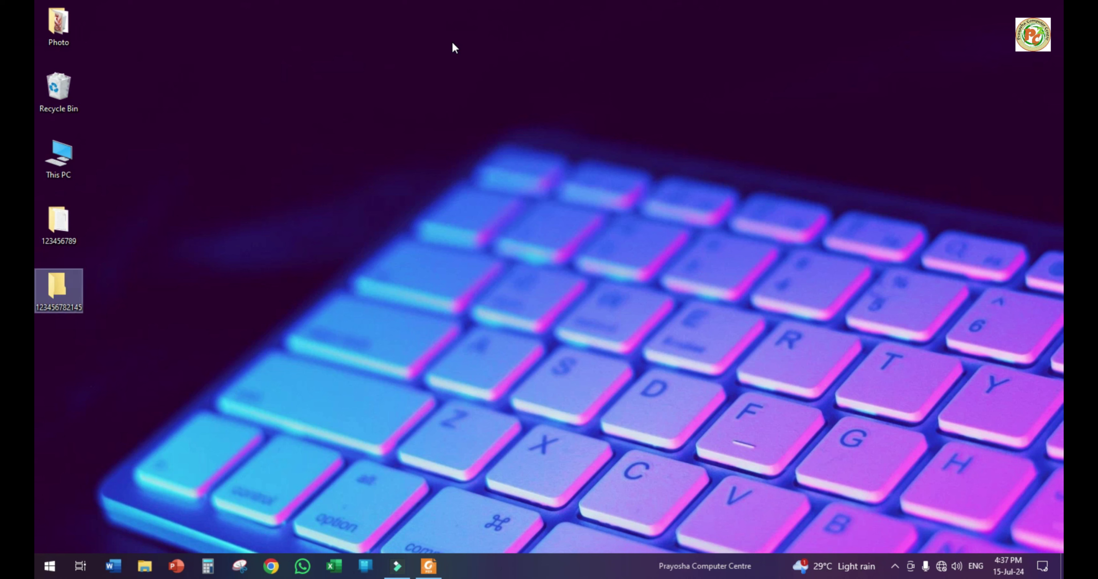
# Step: Create a subfolder named PRAYOSHA inside the registration-number folder on the desktop and close the folder window
pyautogui.doubleClick(55, 291)
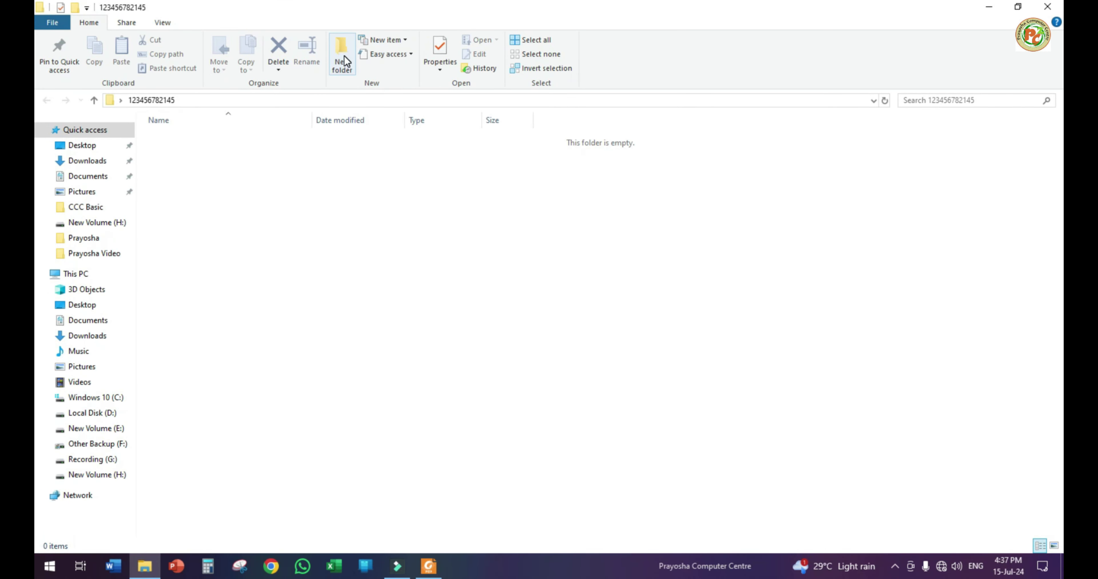
pyautogui.click(346, 61)
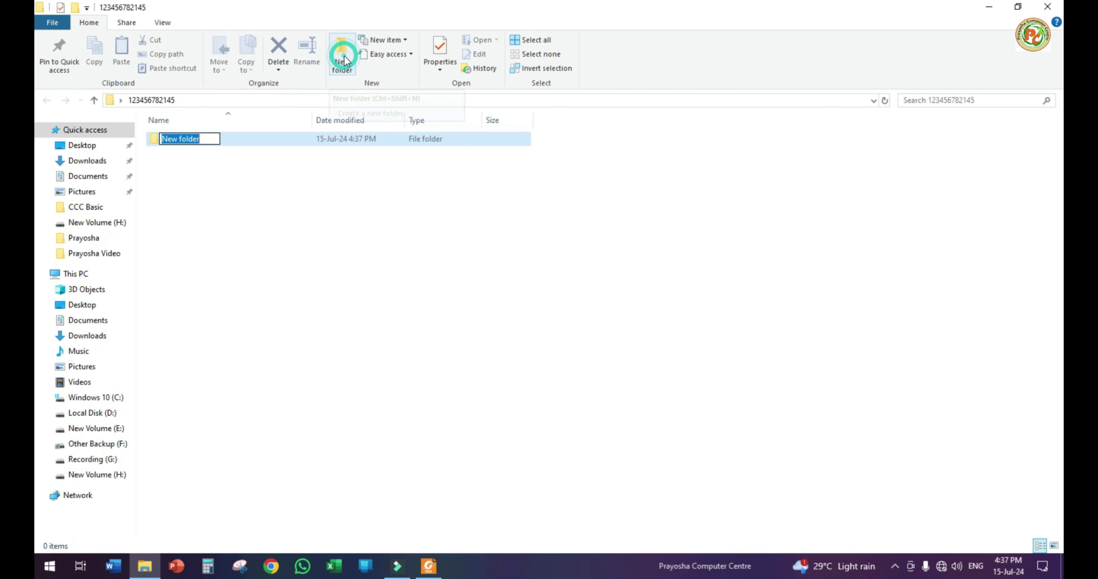
pyautogui.write('pra')
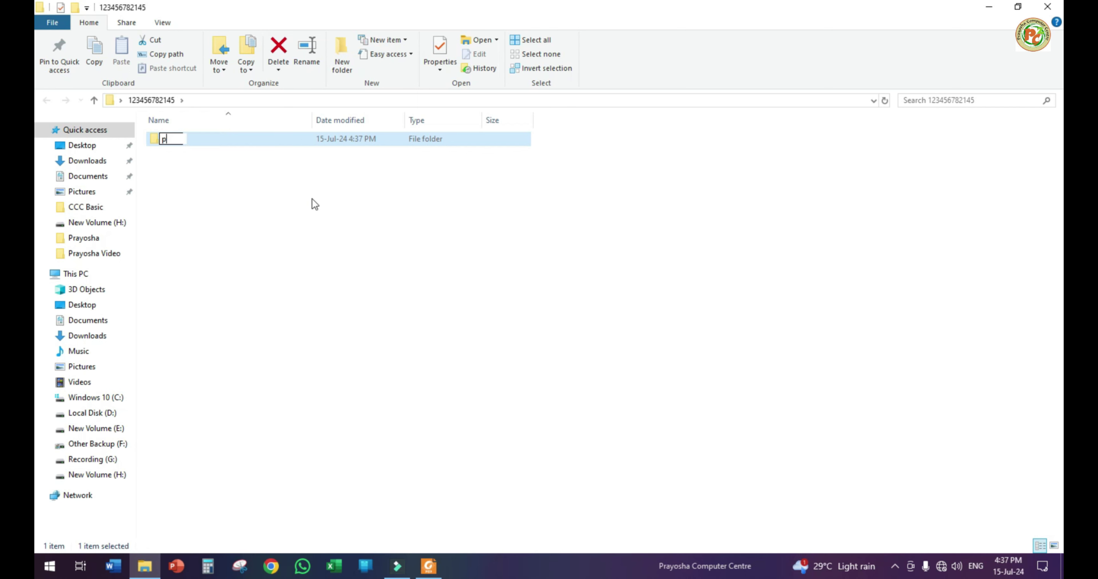
pyautogui.press('BackSpace')
pyautogui.press('BackSpace')
pyautogui.press('BackSpace')
pyautogui.write('PRAYTO')
pyautogui.press('BackSpace')
pyautogui.press('BackSpace')
pyautogui.write('OSHA')
pyautogui.press('Return')
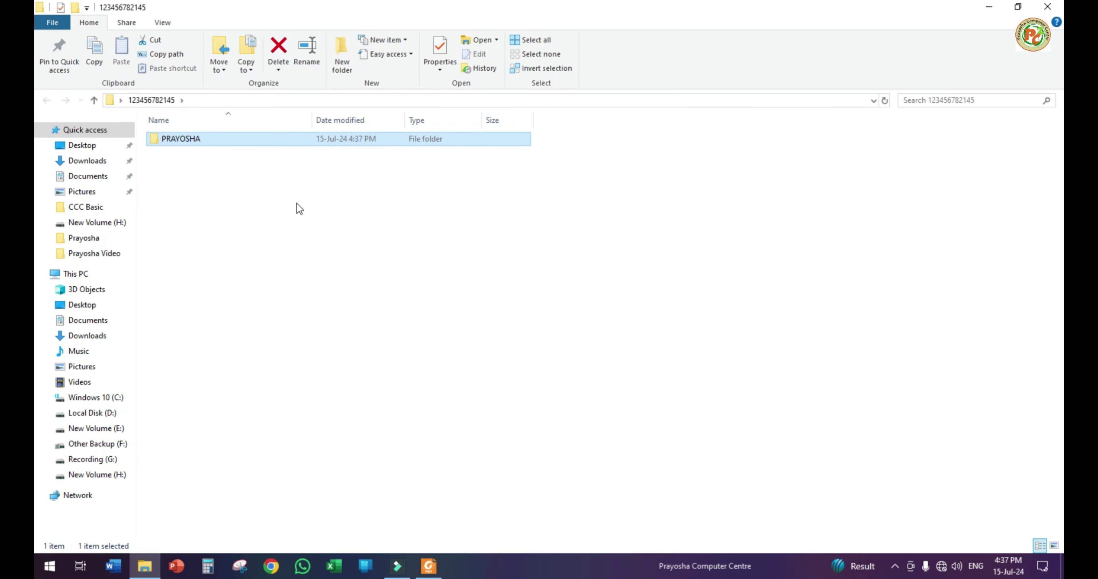
pyautogui.click(1047, 6)
# Step: Check the folder question and the list of exam topics in Final_Merged.pdf in Foxit PDF Reader, and return to the desktop
pyautogui.click(428, 566)
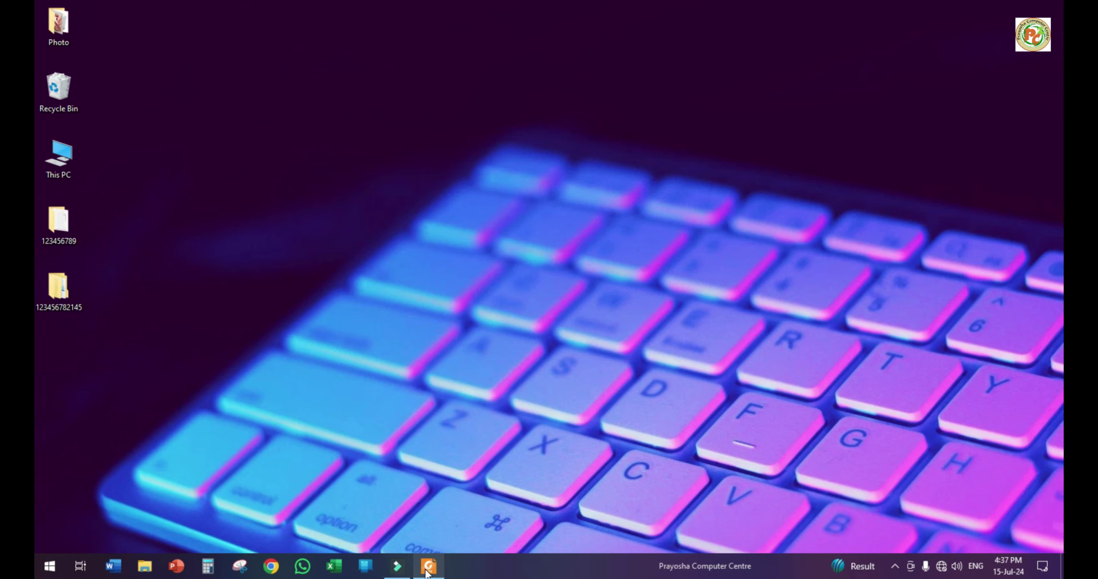
pyautogui.scroll(-1, 412, 334)
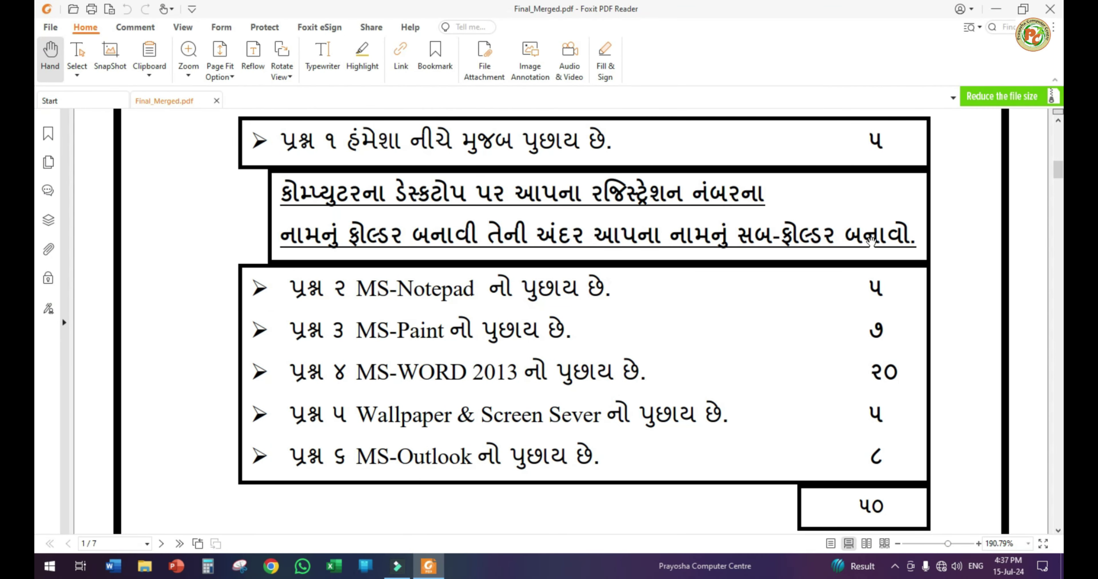
pyautogui.click(997, 14)
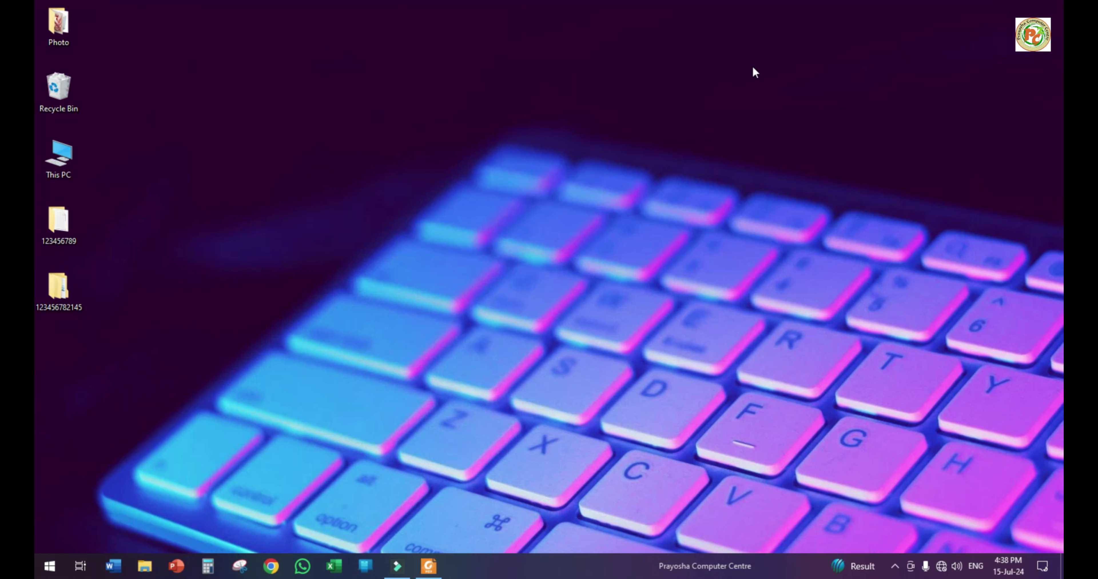
# Step: Find Notepad with a system search for NOTE, open it, shift its window aside and close it again
pyautogui.click(49, 566)
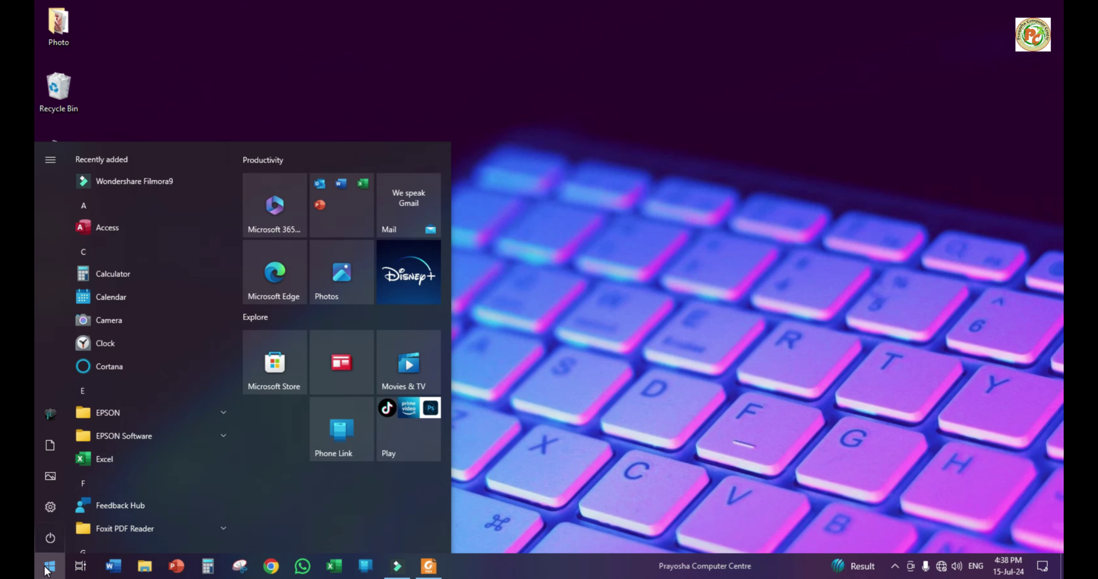
pyautogui.write('NOTE')
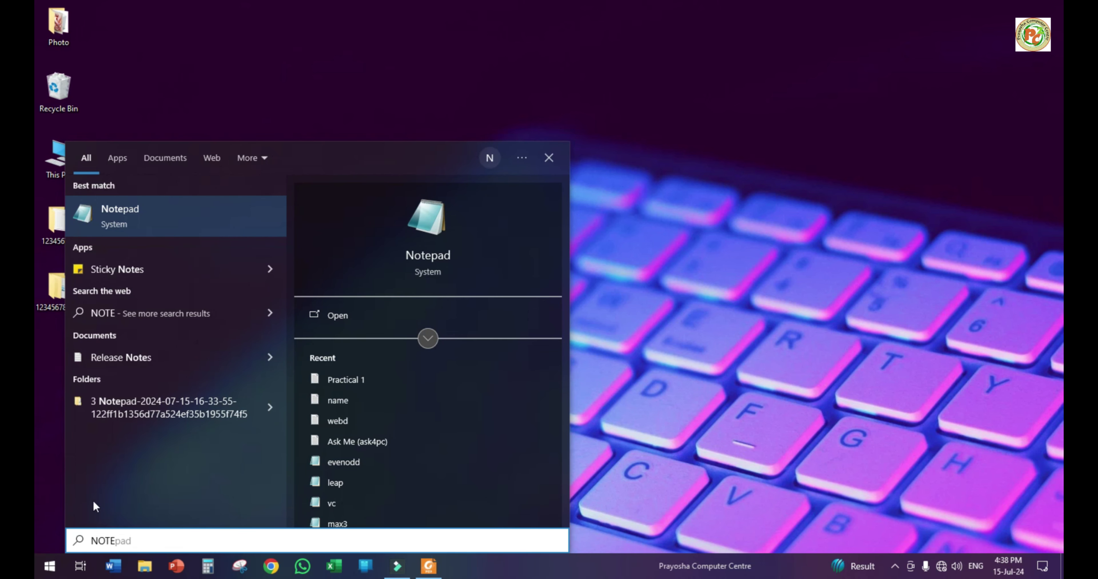
pyautogui.click(127, 217)
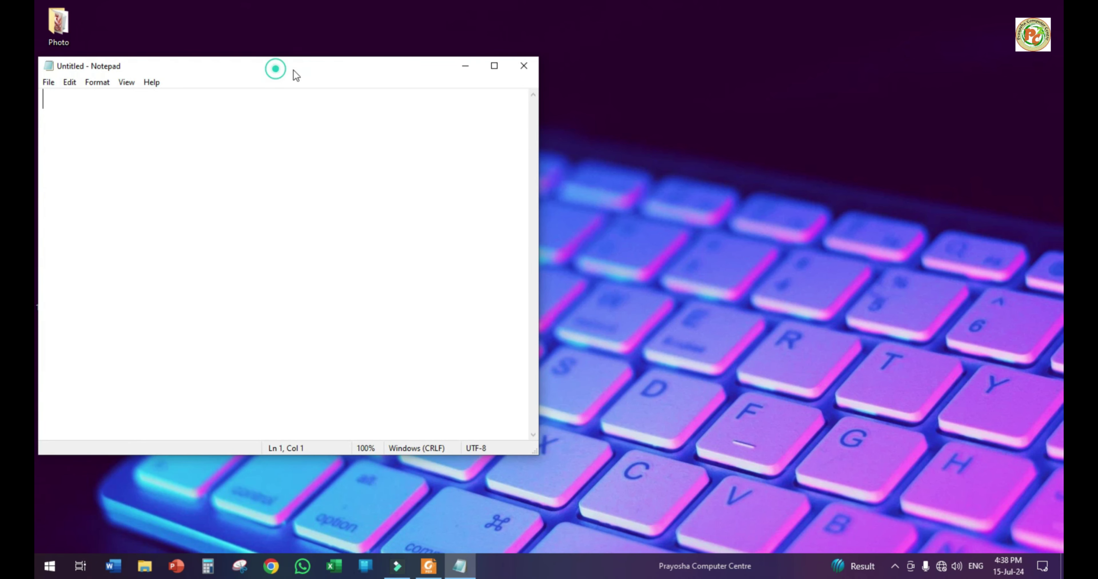
pyautogui.moveTo(294, 70); pyautogui.dragTo(454, 70)
pyautogui.click(684, 66)
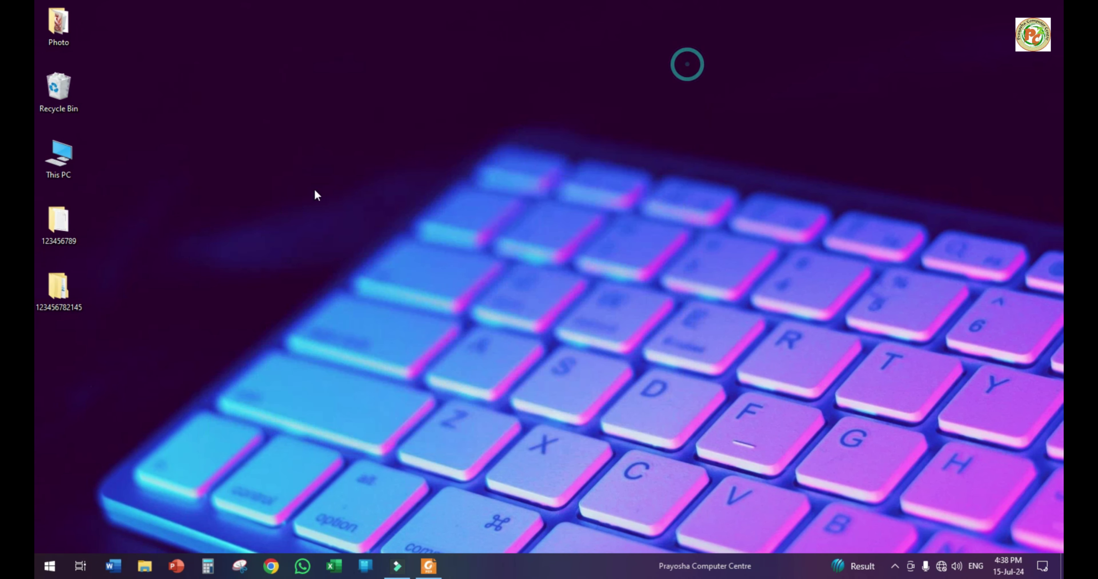
# Step: Launch Notepad by running the NOTEPAD command from the Run dialog
pyautogui.click(50, 564)
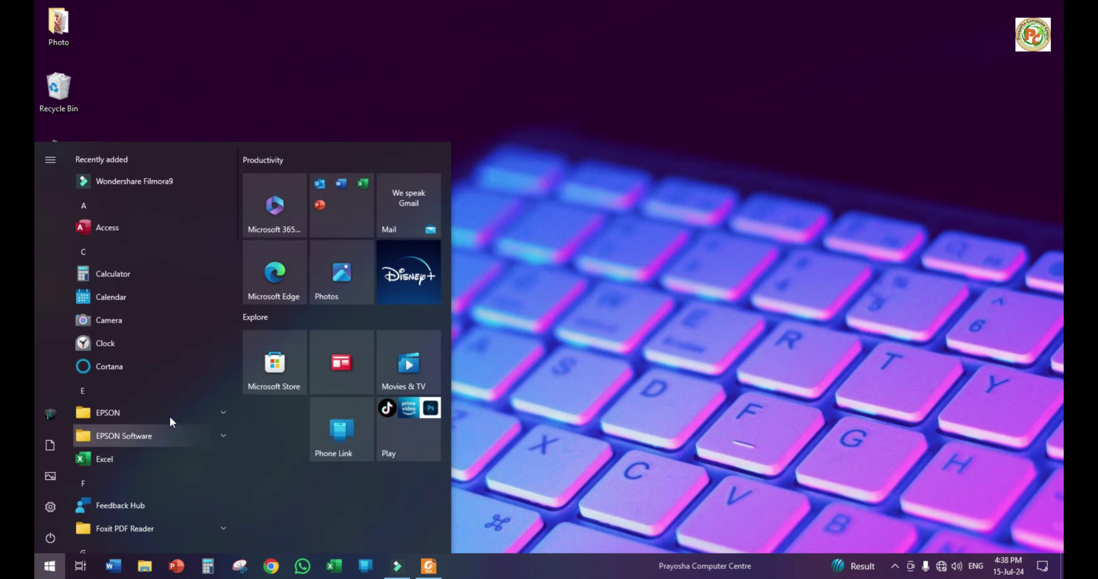
pyautogui.press('super+r')
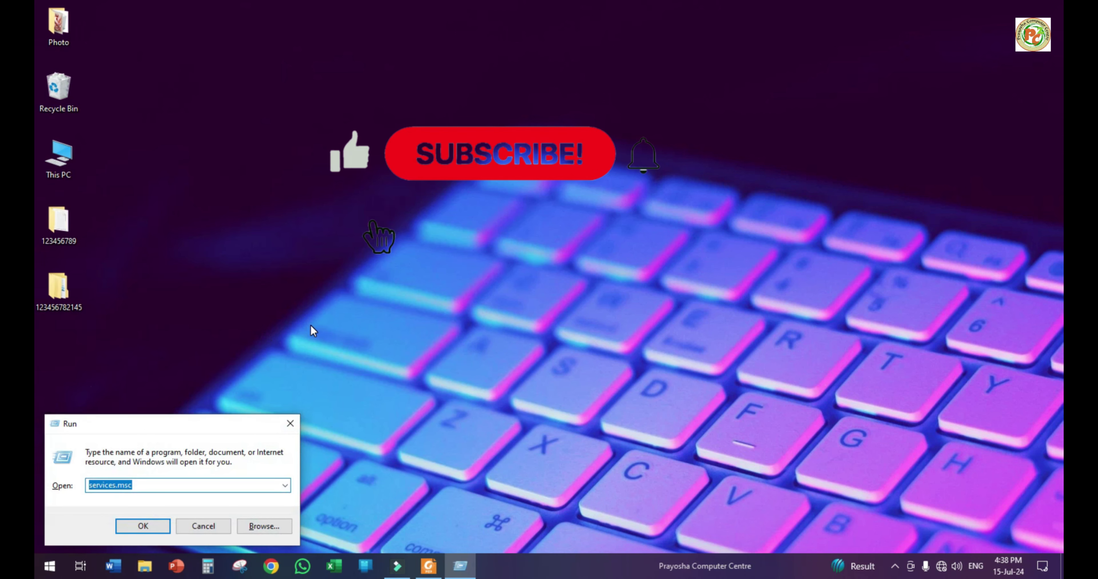
pyautogui.write('NOTEA')
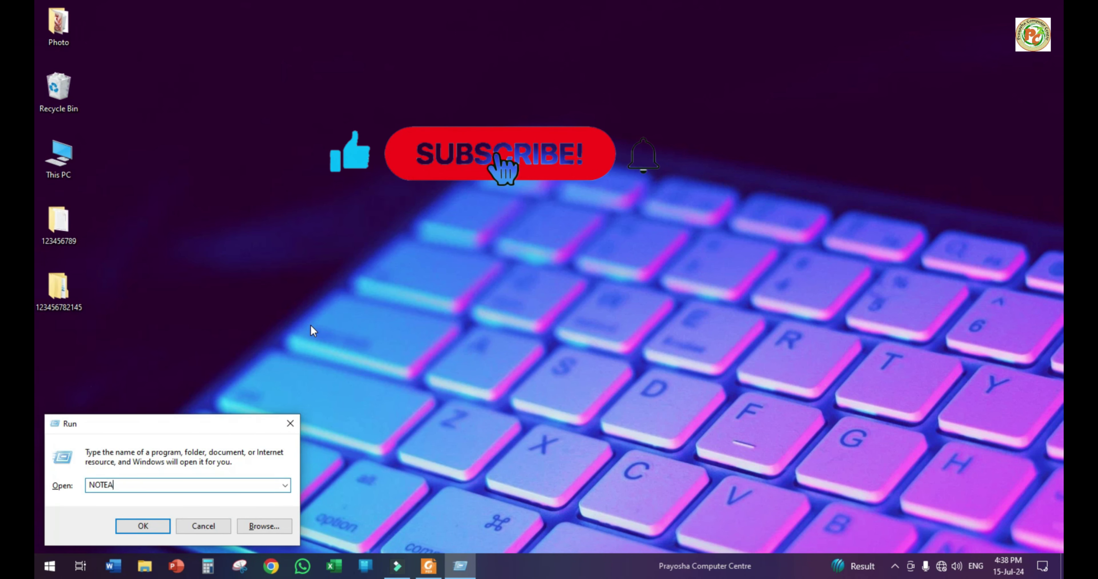
pyautogui.write('PAD')
pyautogui.press('Return')
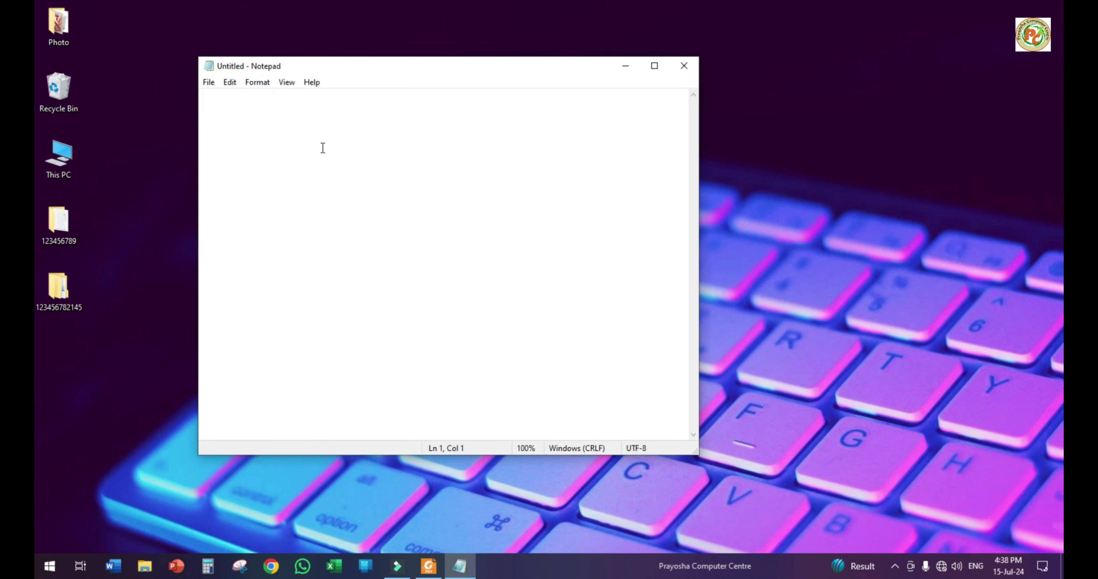
# Step: Reposition the Notepad window, try maximizing and restoring it, resize it from all four edges, and maximize it again
pyautogui.moveTo(378, 75); pyautogui.dragTo(630, 71)
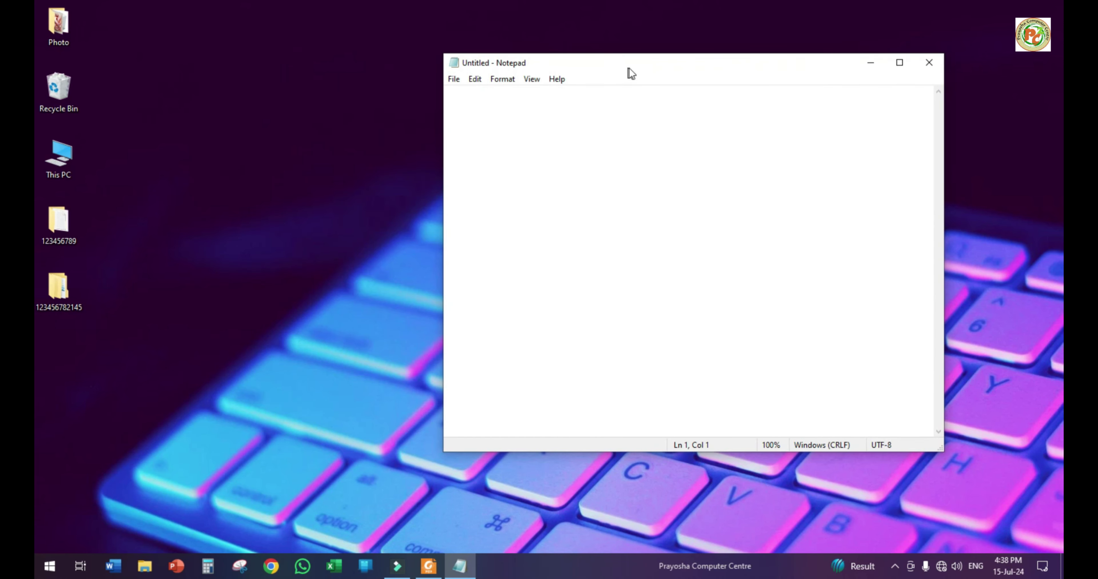
pyautogui.click(899, 64)
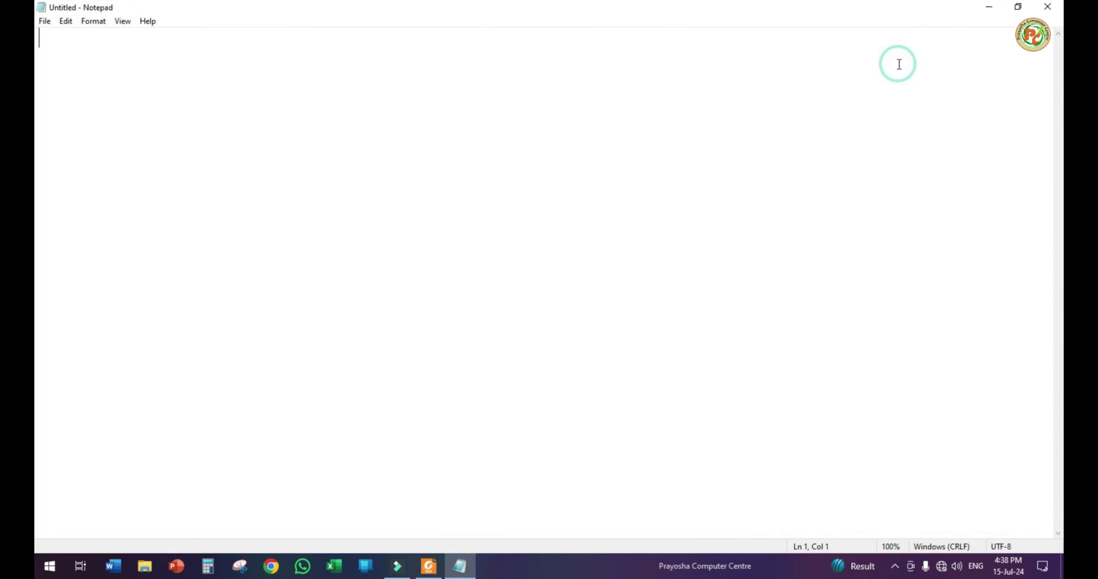
pyautogui.click(1018, 6)
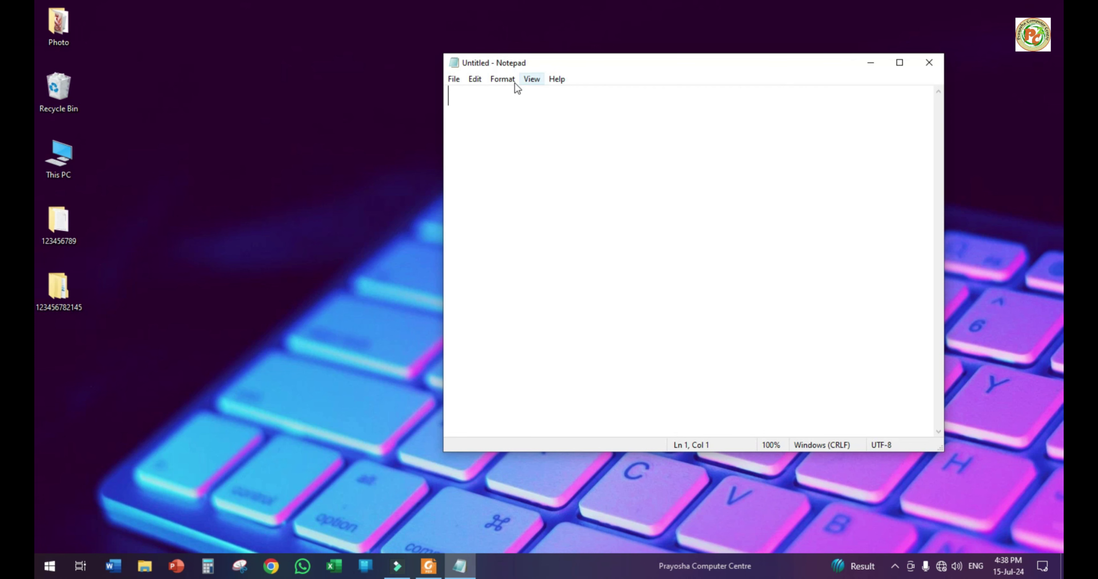
pyautogui.moveTo(443, 125); pyautogui.dragTo(366, 174)
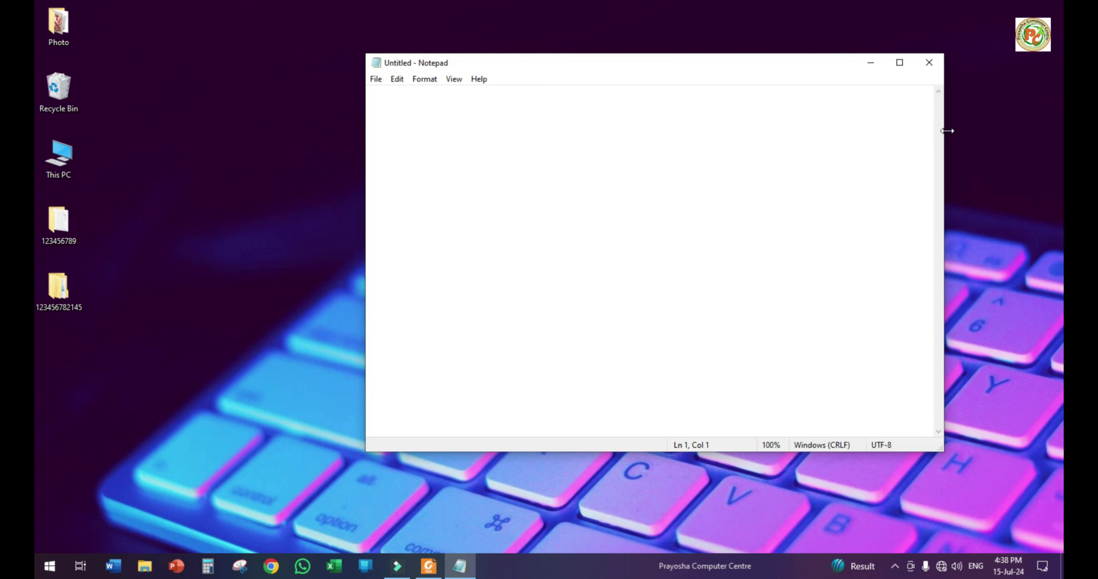
pyautogui.moveTo(945, 130); pyautogui.dragTo(871, 136)
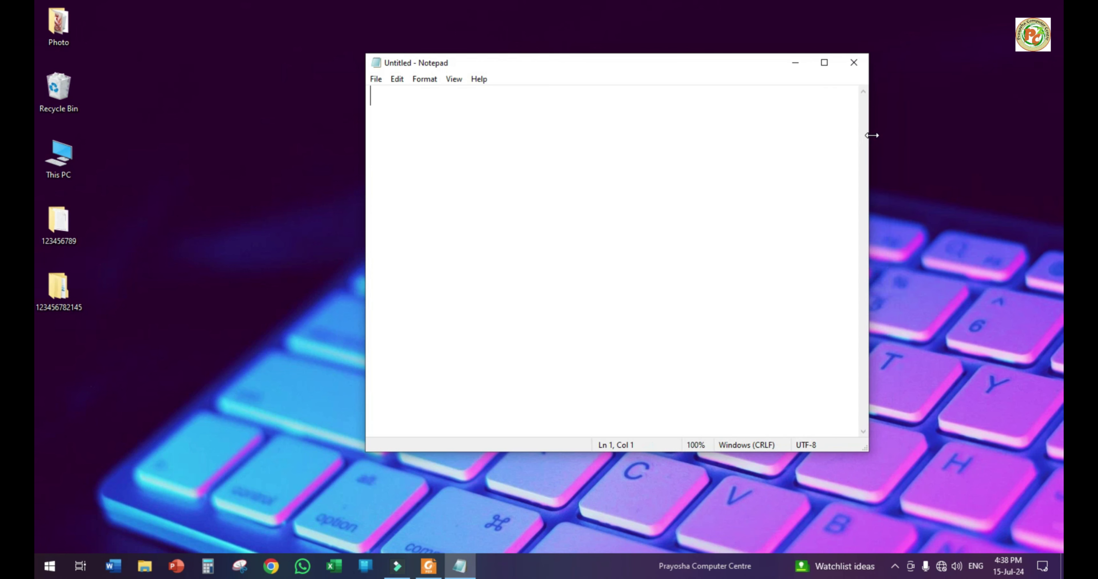
pyautogui.moveTo(724, 53); pyautogui.dragTo(701, 57)
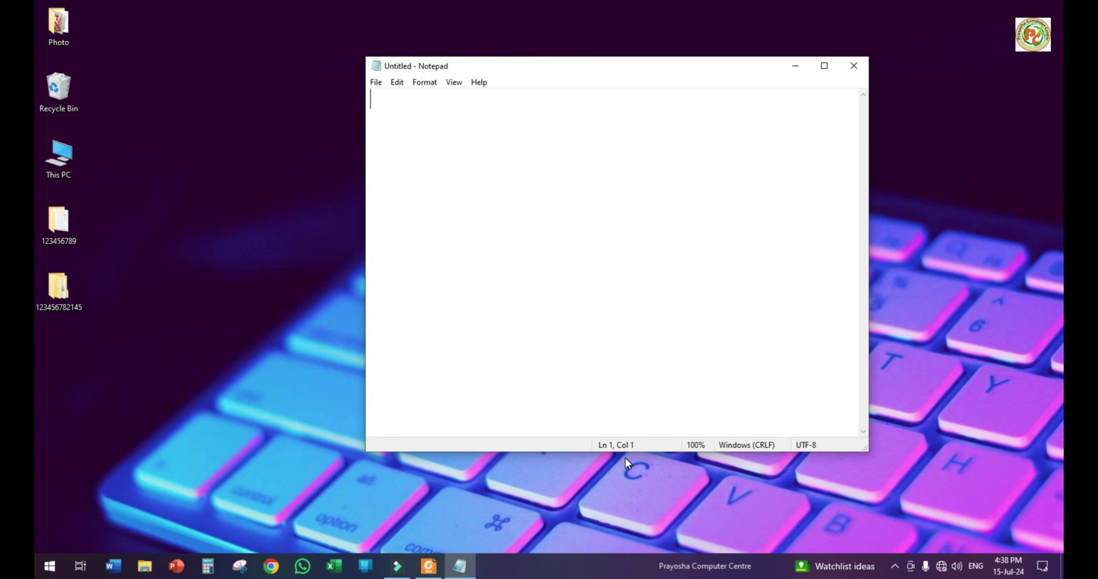
pyautogui.moveTo(625, 453); pyautogui.dragTo(623, 374)
pyautogui.click(826, 65)
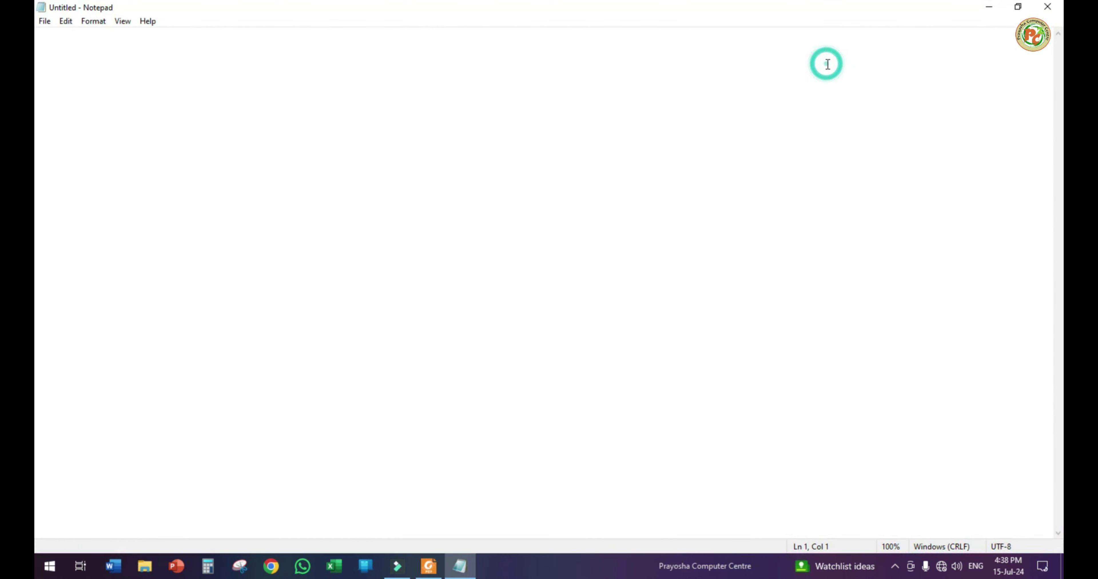
pyautogui.click(42, 21)
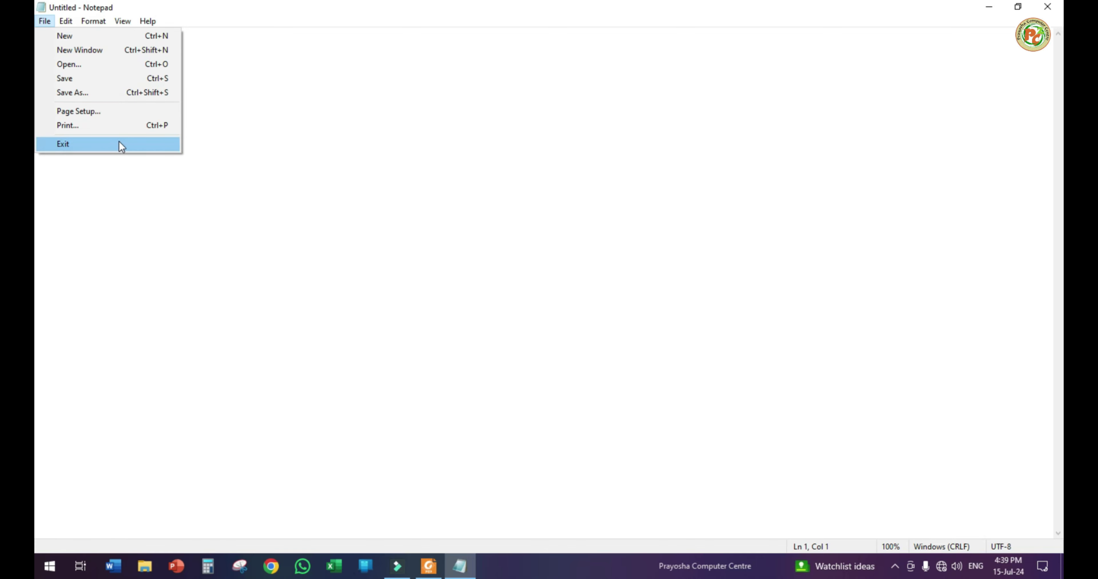
pyautogui.click(262, 128)
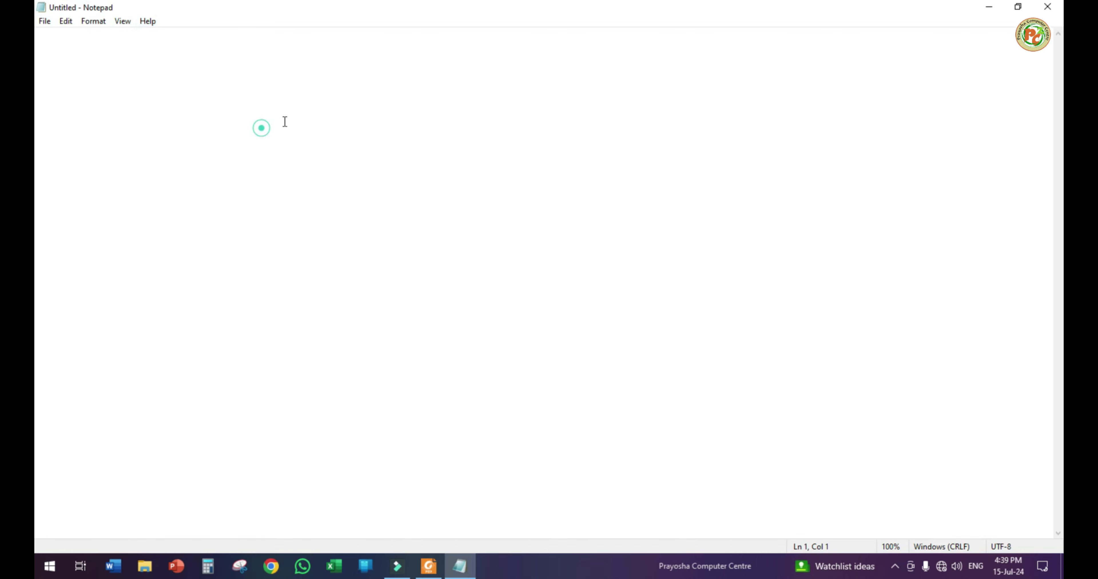
# Step: Read the Notepad questions on page 2 of Final_Merged.pdf in Foxit PDF Reader and return to Notepad
pyautogui.click(430, 568)
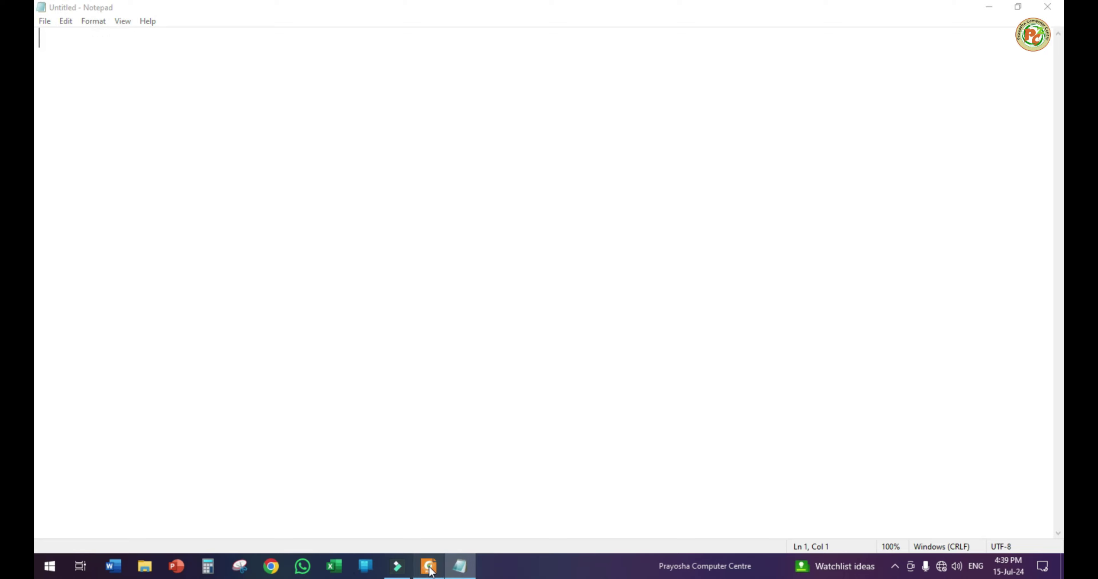
pyautogui.scroll(3, 452, 349)
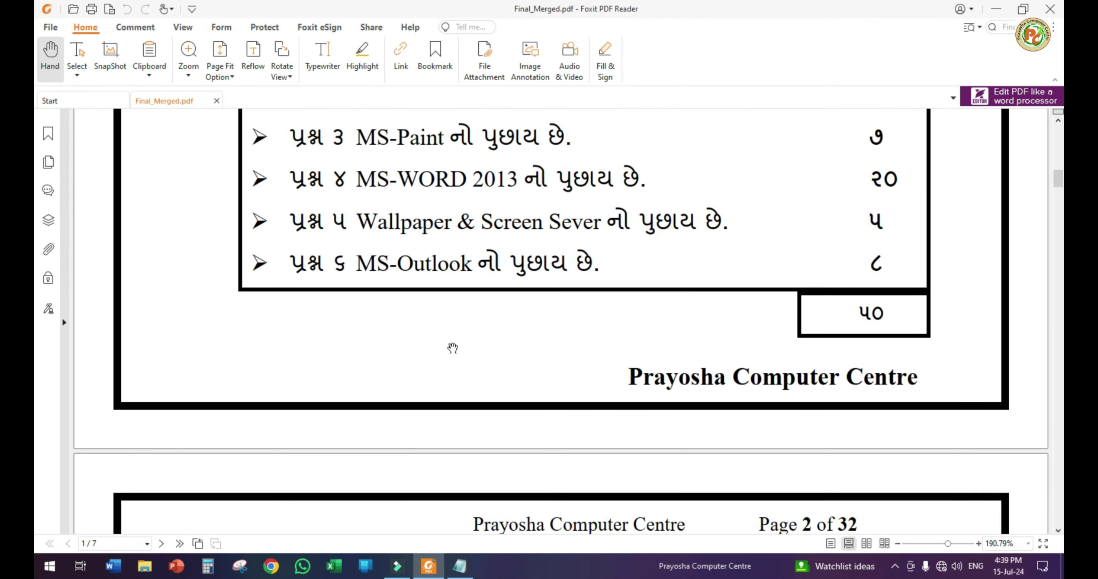
pyautogui.scroll(-10, 453, 348)
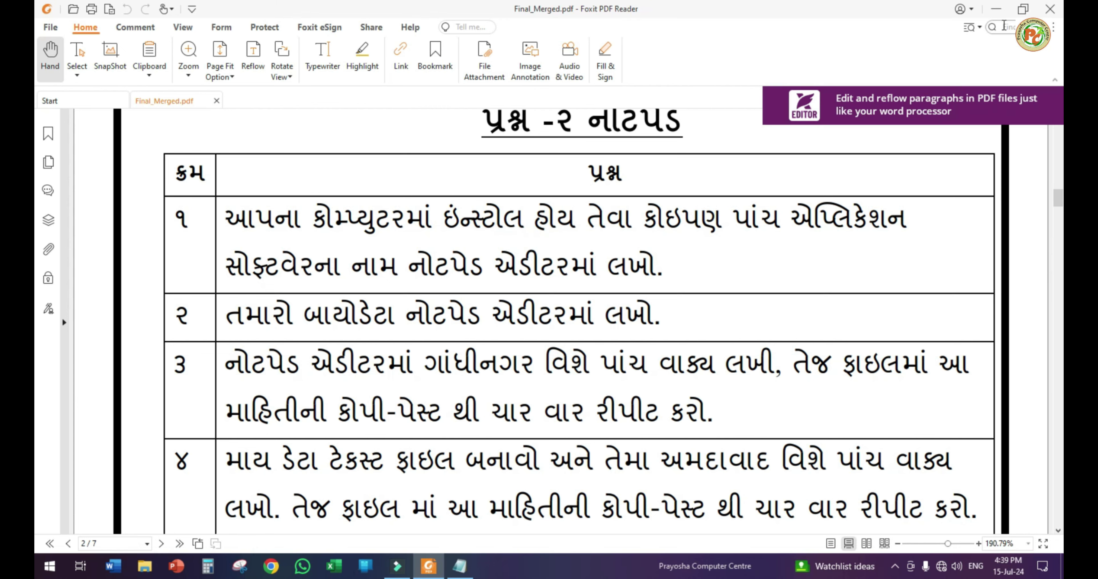
pyautogui.click(996, 10)
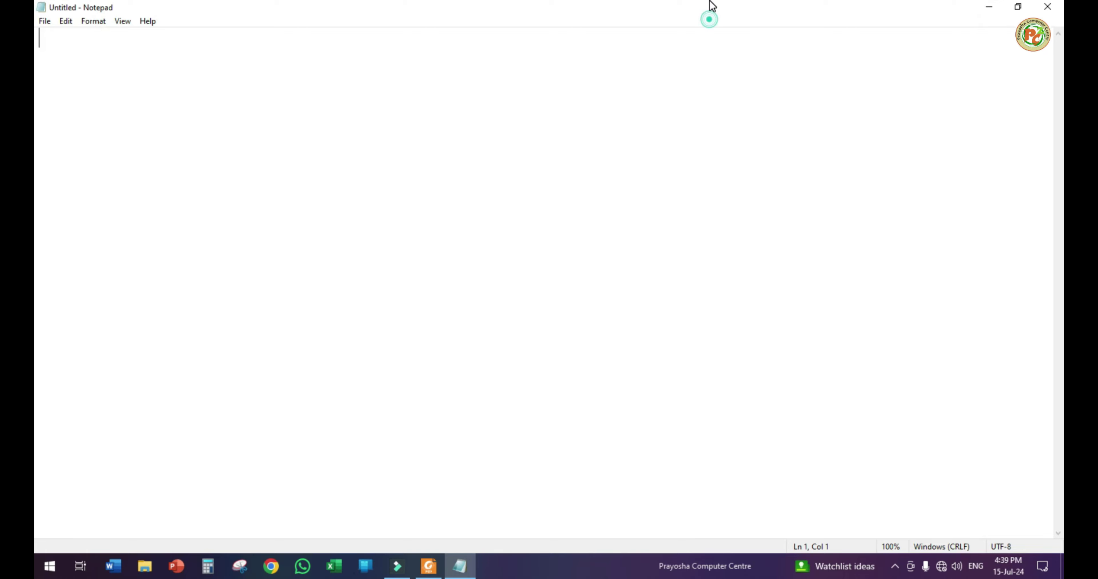
# Step: Restore the Notepad window to its smaller size, place it in the desktop's upper-right area, and show the list of installed applications
pyautogui.doubleClick(709, 9)
pyautogui.moveTo(778, 64); pyautogui.dragTo(801, 26)
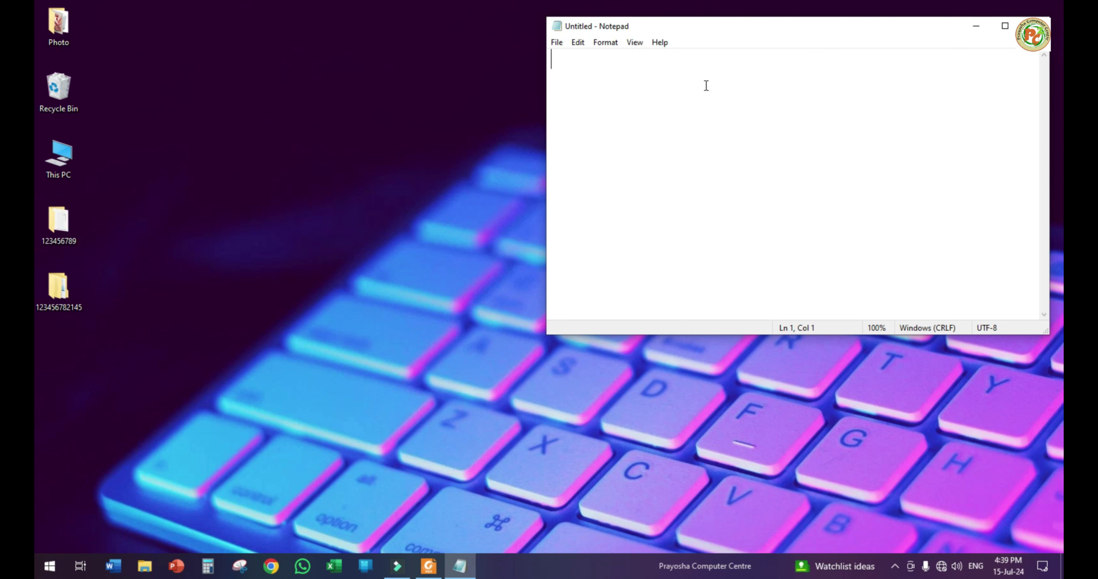
pyautogui.click(50, 570)
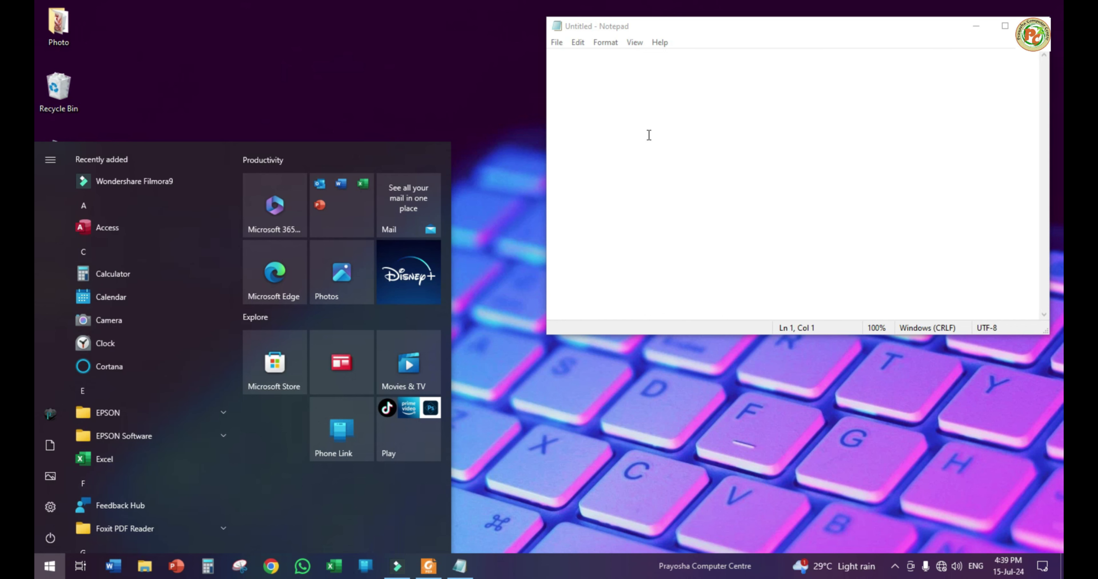
# Step: Write the first two lines of the application list in Notepad: "1 Calculator" and "2 Calendar"
pyautogui.click(630, 93)
pyautogui.write('1')
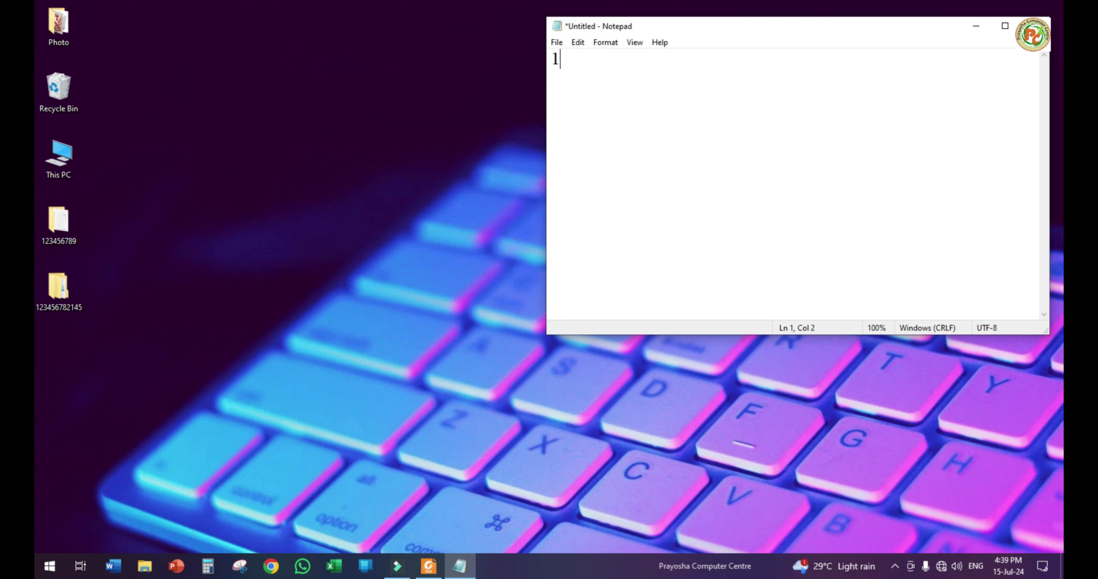
pyautogui.write(' Calcula')
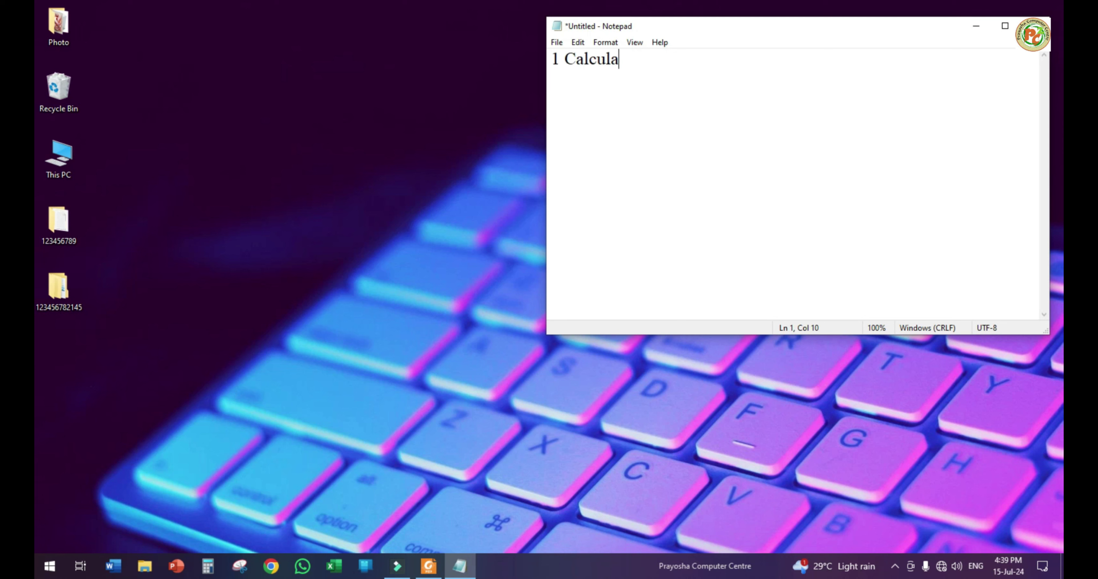
pyautogui.write('tor2 Calendr')
pyautogui.press('BackSpace')
pyautogui.press('BackSpace')
pyautogui.write('ar')
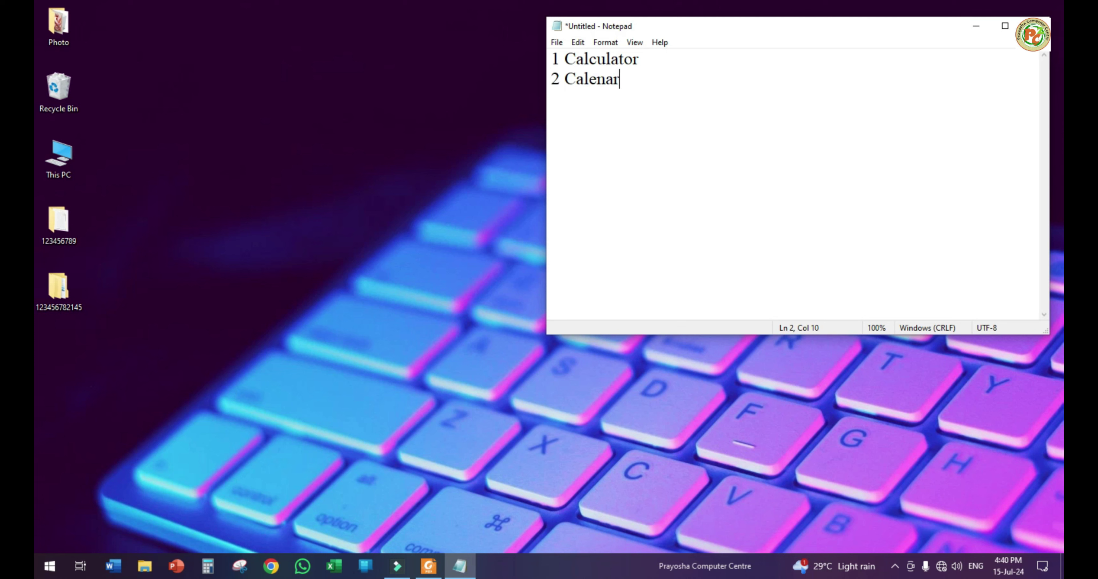
pyautogui.press('BackSpace')
pyautogui.press('BackSpace')
pyautogui.write('dar')
pyautogui.press('Return')
# Step: Add three more lines to the application list: "3 MS Paint", "4 MS Word" and "5 MS PowerPoint"
pyautogui.write('3 MS Pain')
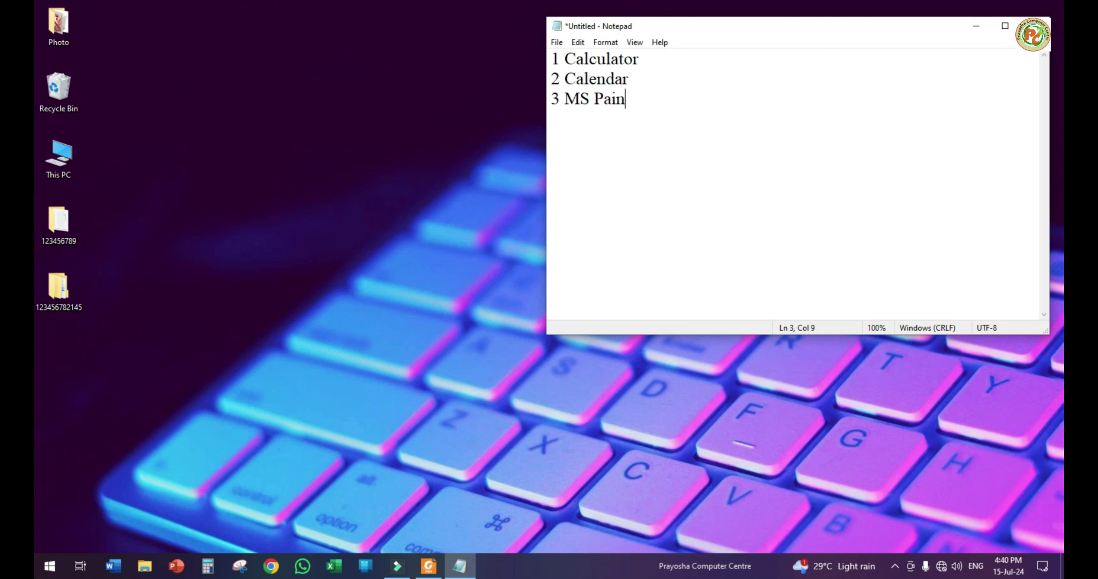
pyautogui.write('t 4 MS Word ')
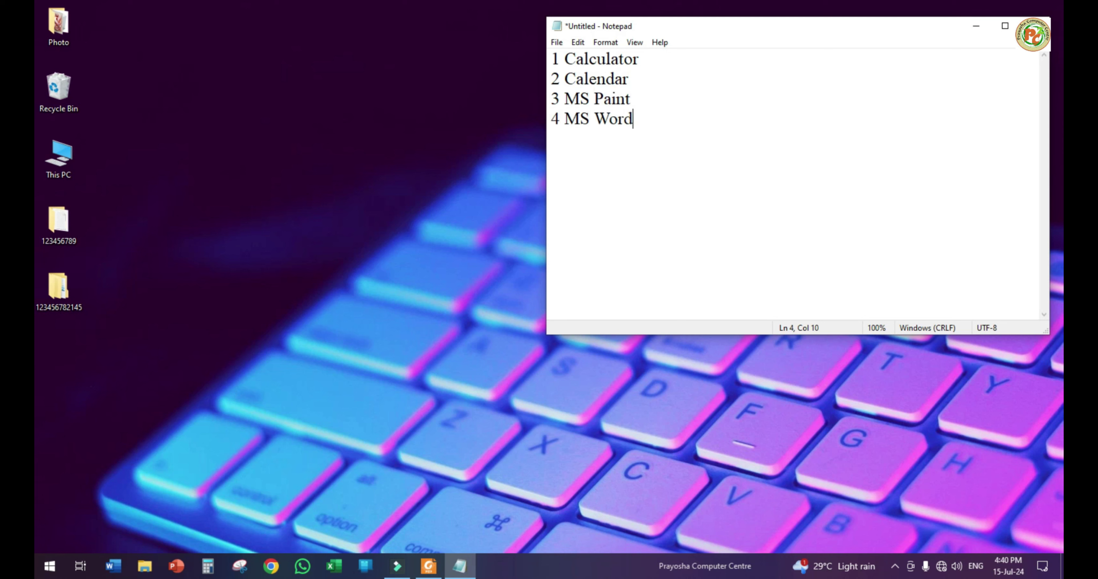
pyautogui.write('5 MS Power')
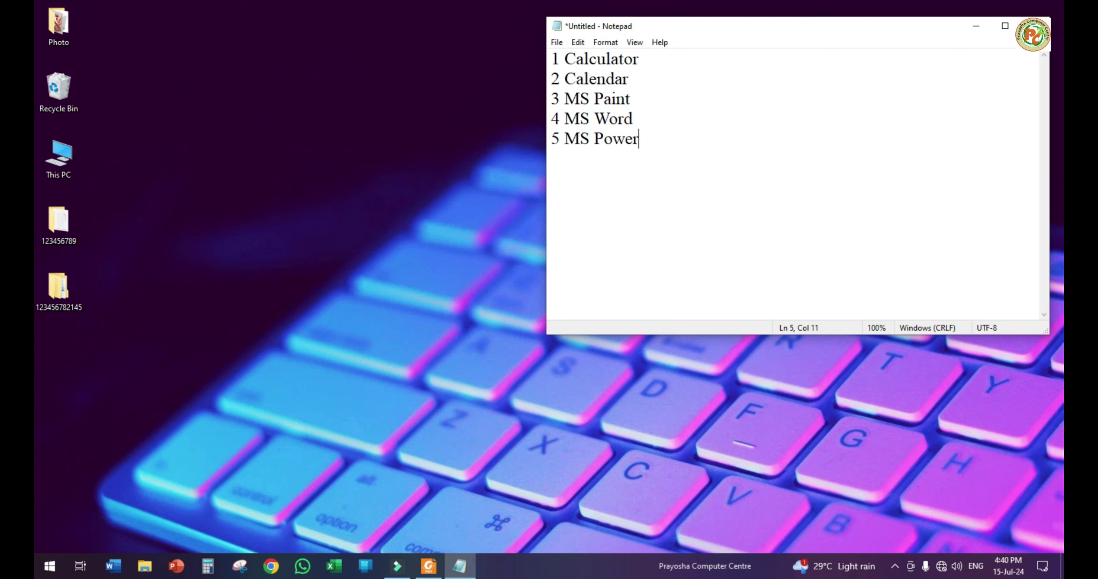
pyautogui.write('Point')
# Step: Save the list as a text document named "Practical 1" in the longer registration-number folder on the Desktop
pyautogui.click(556, 42)
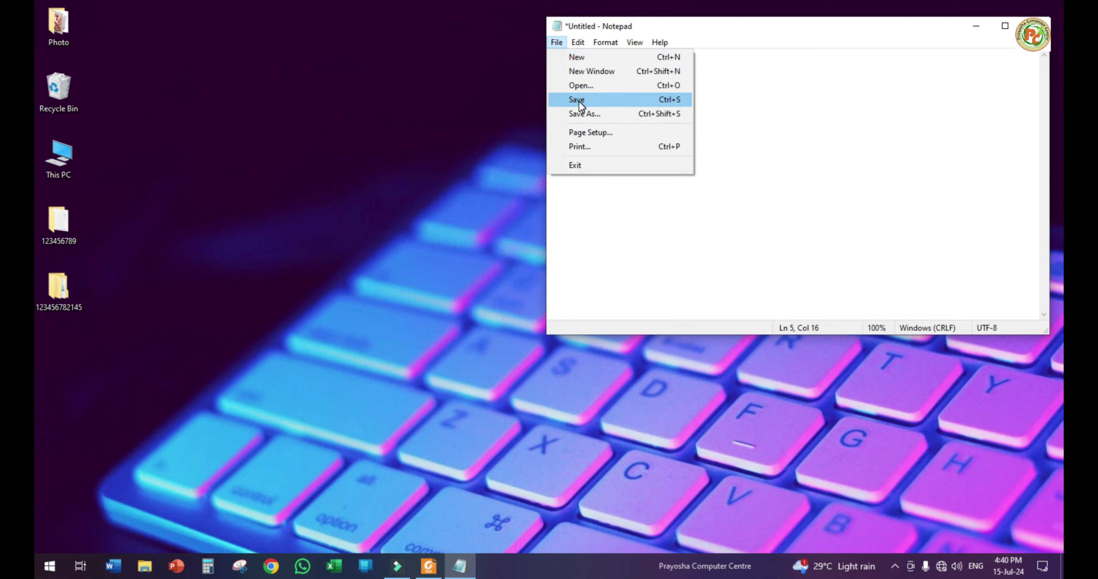
pyautogui.click(596, 98)
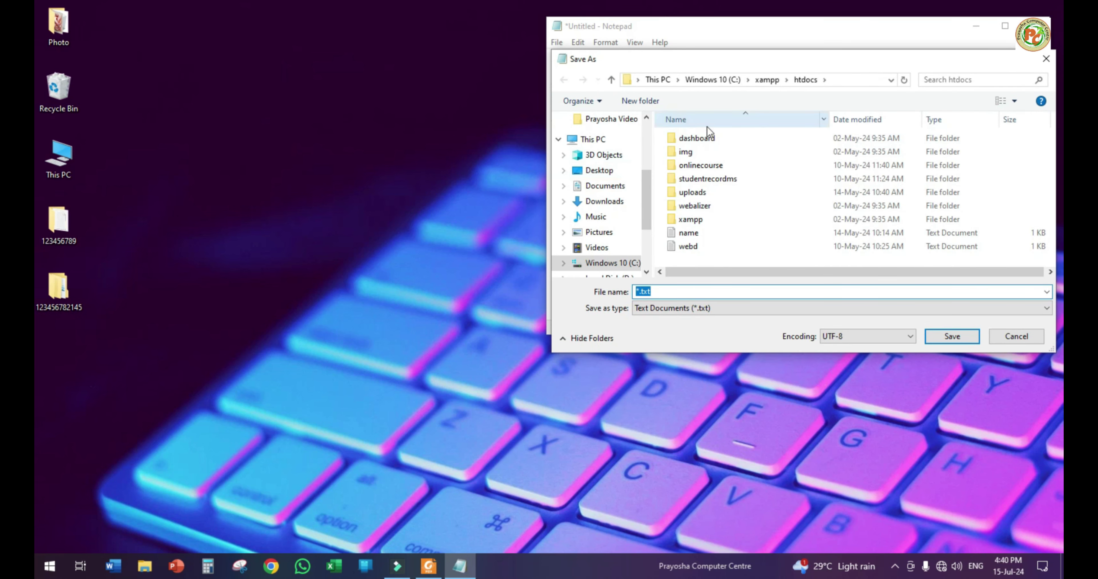
pyautogui.click(588, 172)
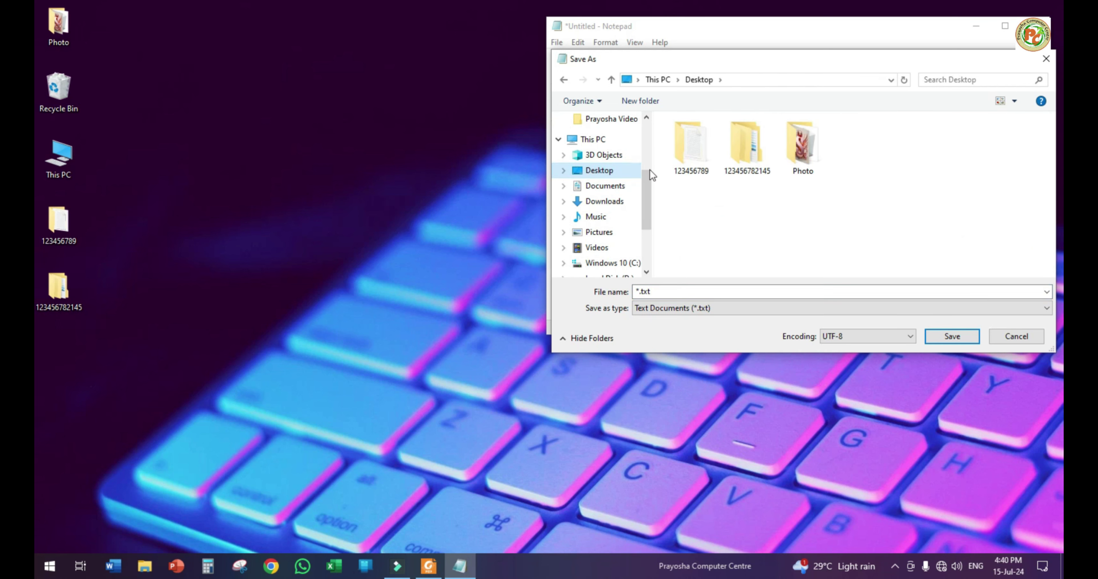
pyautogui.doubleClick(707, 154)
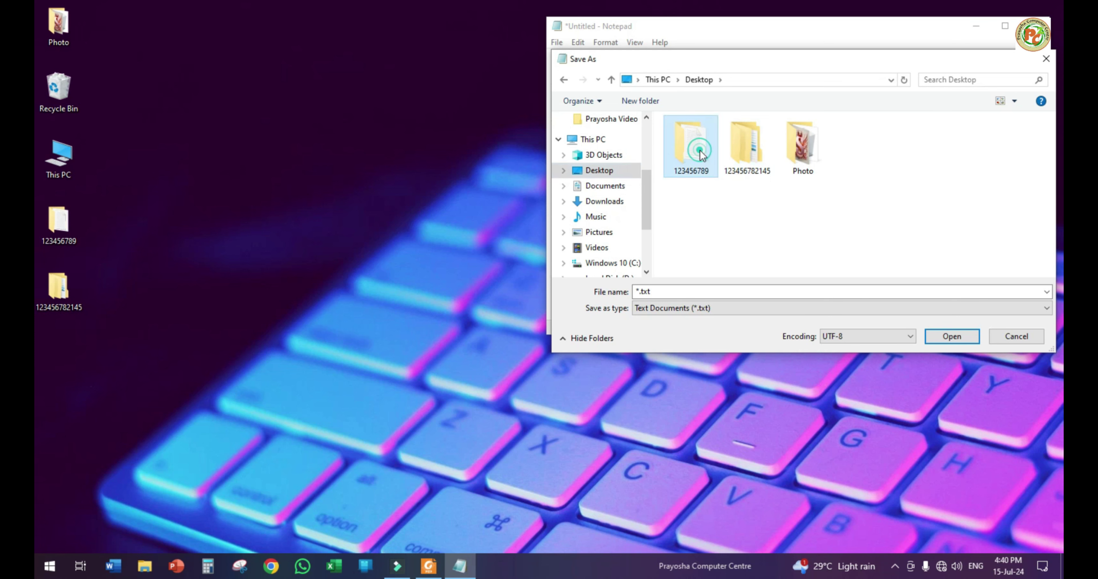
pyautogui.click(719, 80)
pyautogui.click(698, 80)
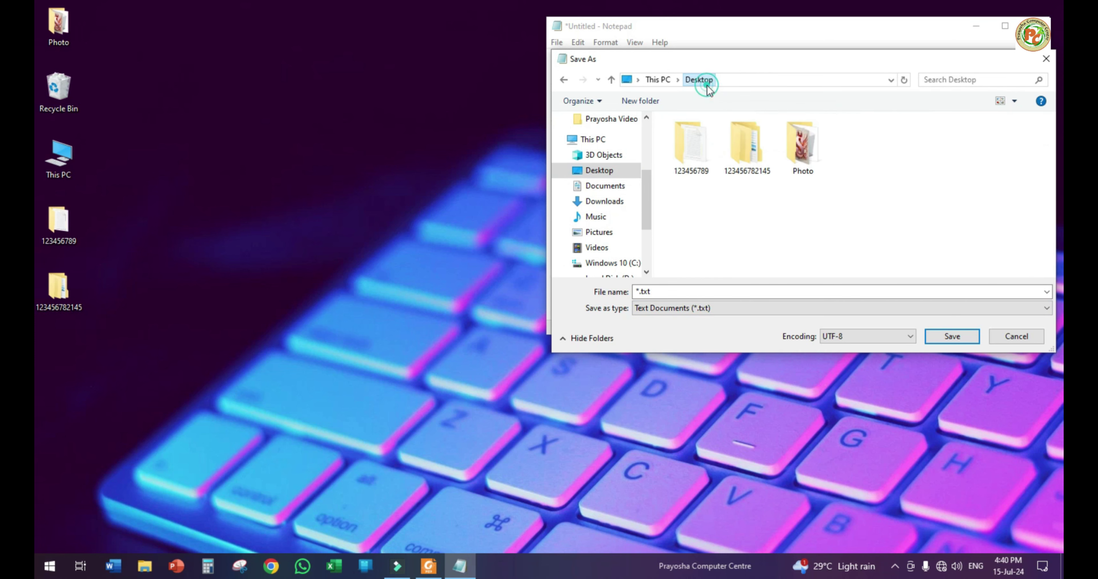
pyautogui.doubleClick(742, 154)
pyautogui.click(666, 290)
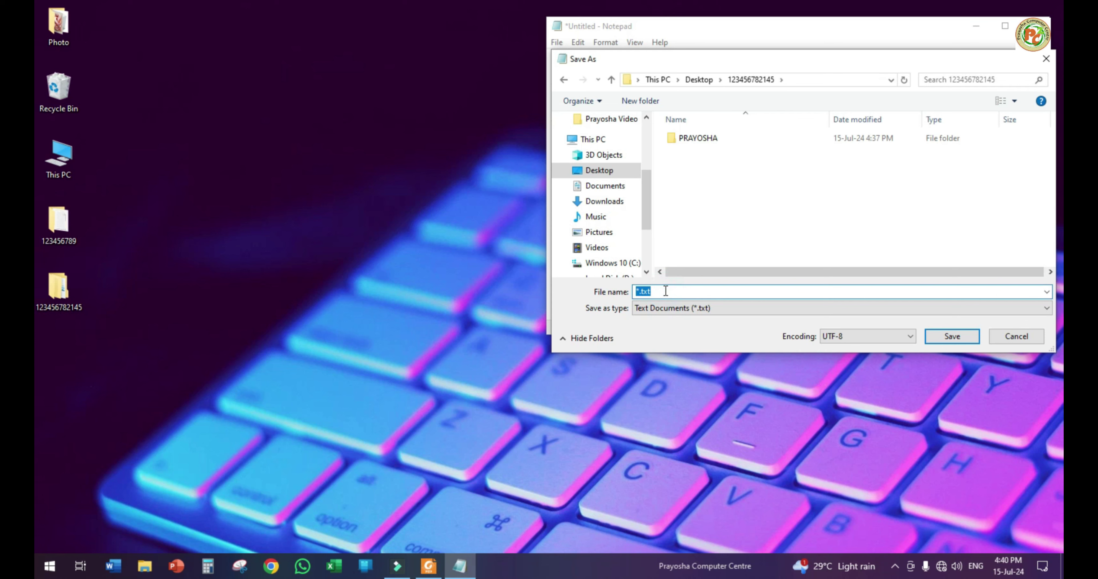
pyautogui.write('Practical 1')
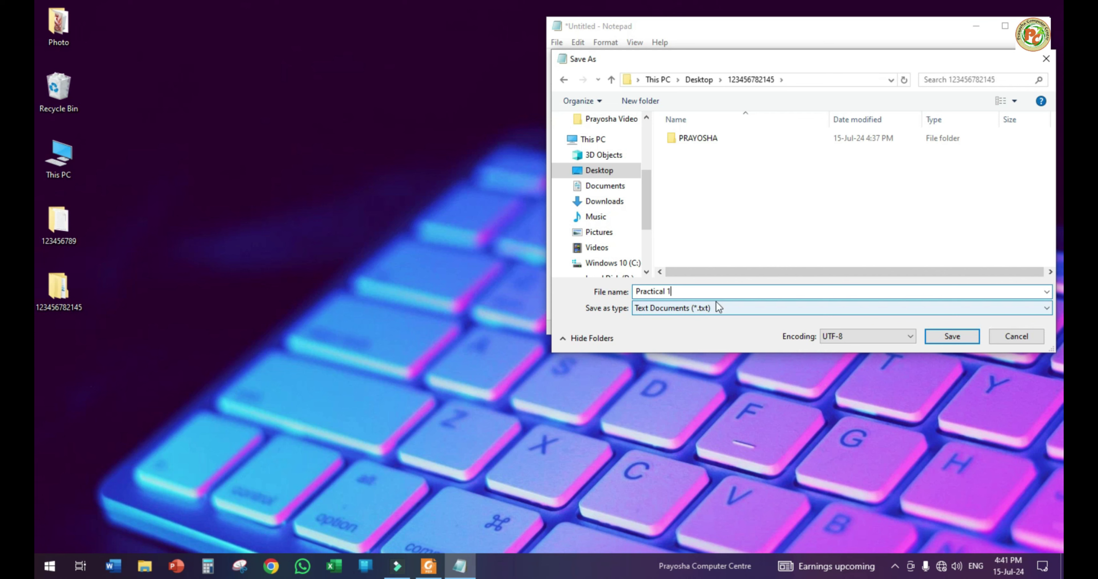
pyautogui.click(948, 339)
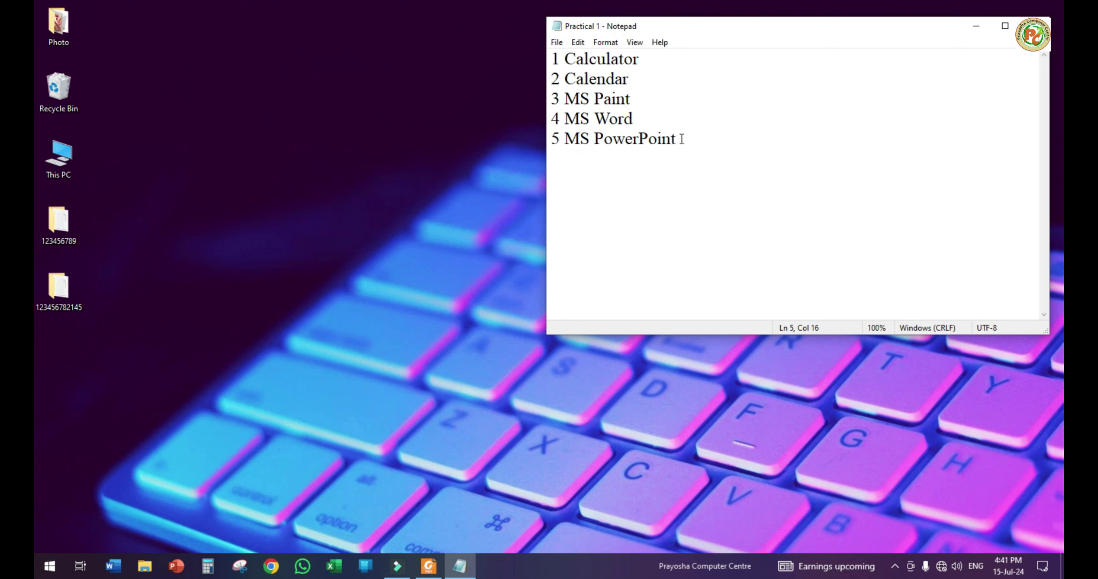
# Step: Add a blank line after the fifth entry and save the changes to the Practical 1 file
pyautogui.press('Return')
pyautogui.click(556, 43)
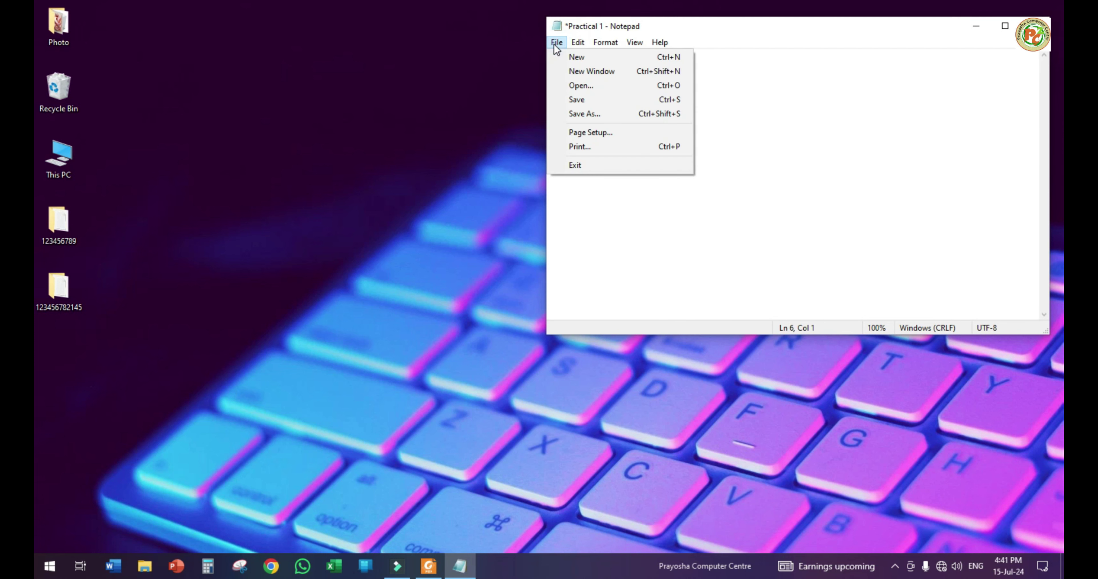
pyautogui.click(727, 111)
pyautogui.hotkey('ctrl', 's')
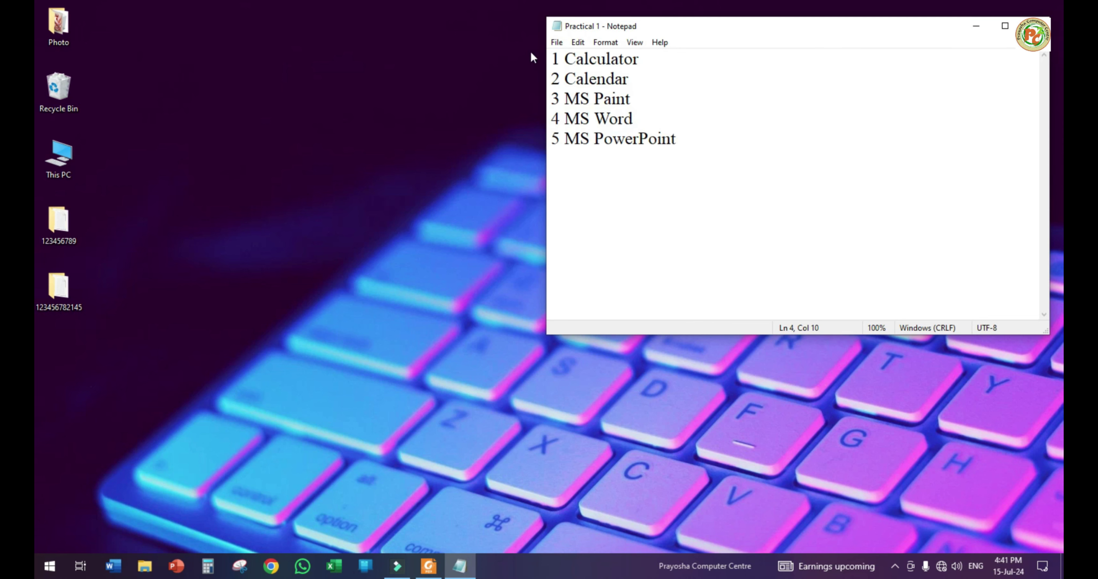